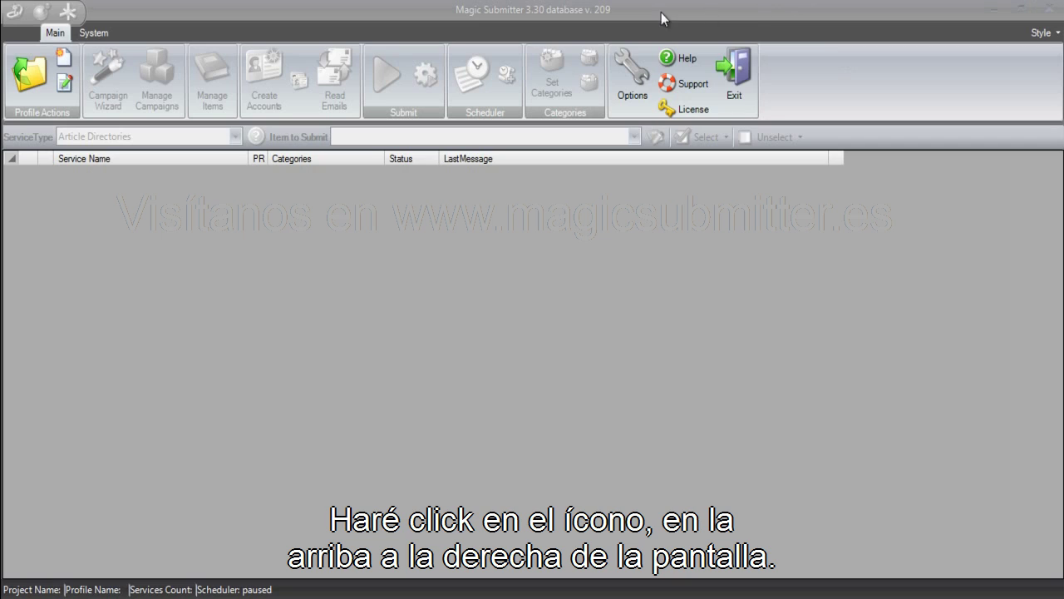
Open the Options dialog from the Main ribbon to show the General settings.
click(632, 74)
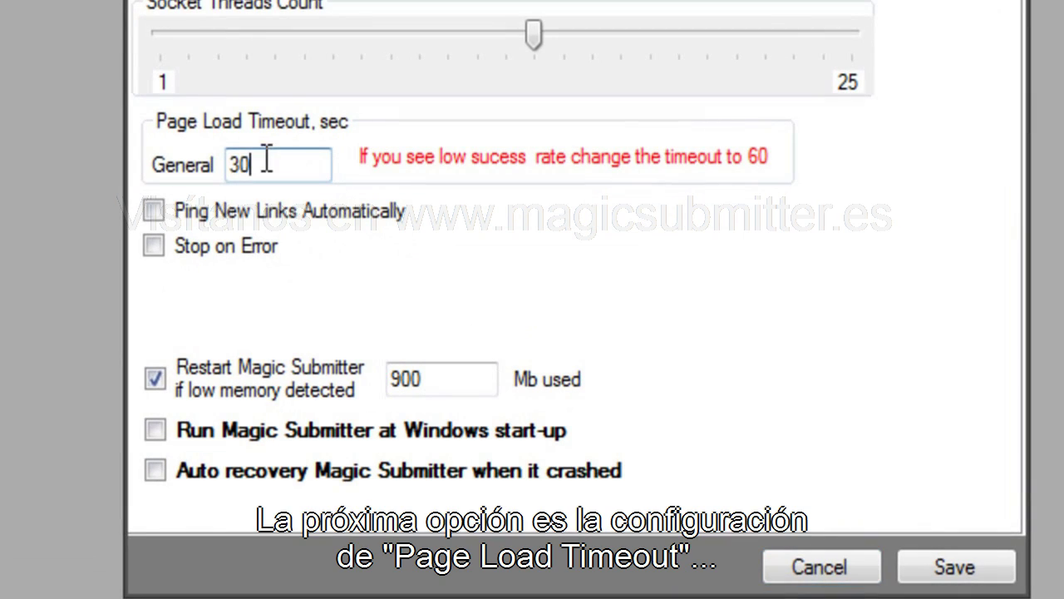
Replace the page load timeout value 30 with 60 seconds.
drag(387, 289, 325, 281)
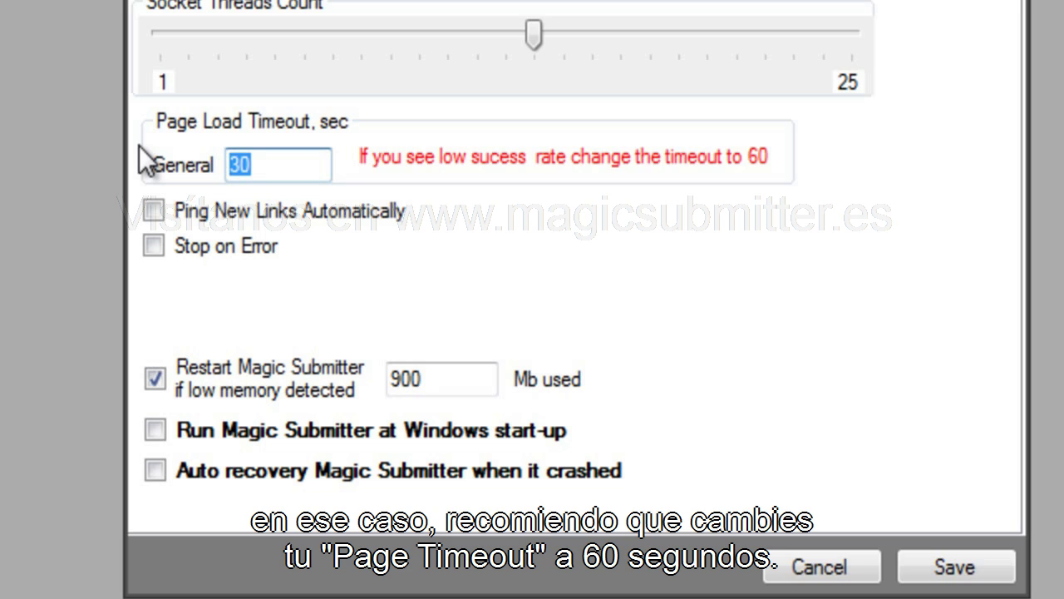
text(60)
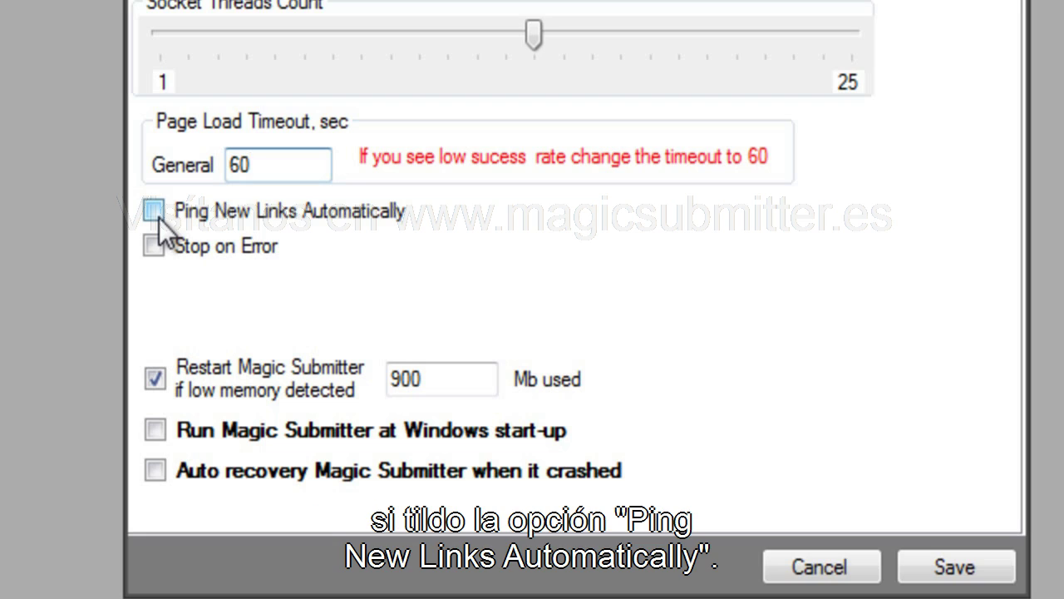
Enable Ping New Links Automatically on the General tab.
click(155, 211)
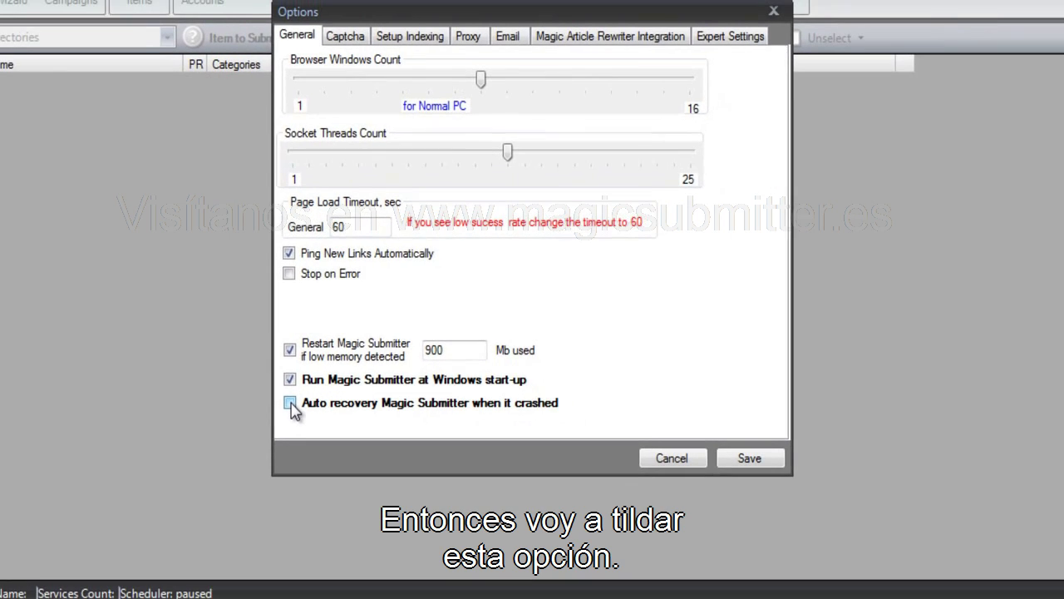
Enable crash auto-recovery, review the MS Recovery monitor's entries, and minimize it.
click(154, 470)
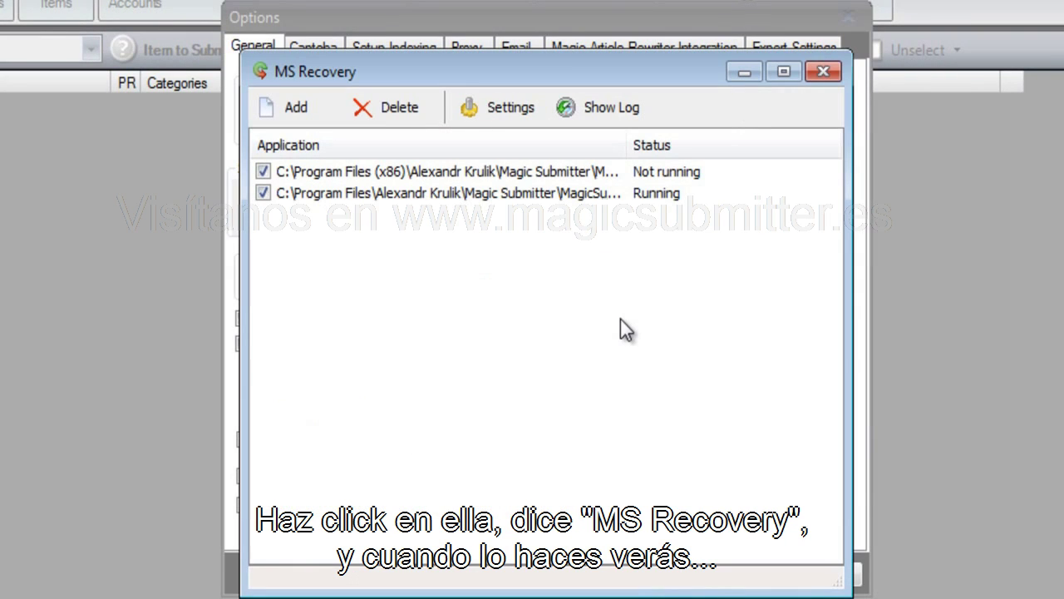
drag(603, 62, 561, 53)
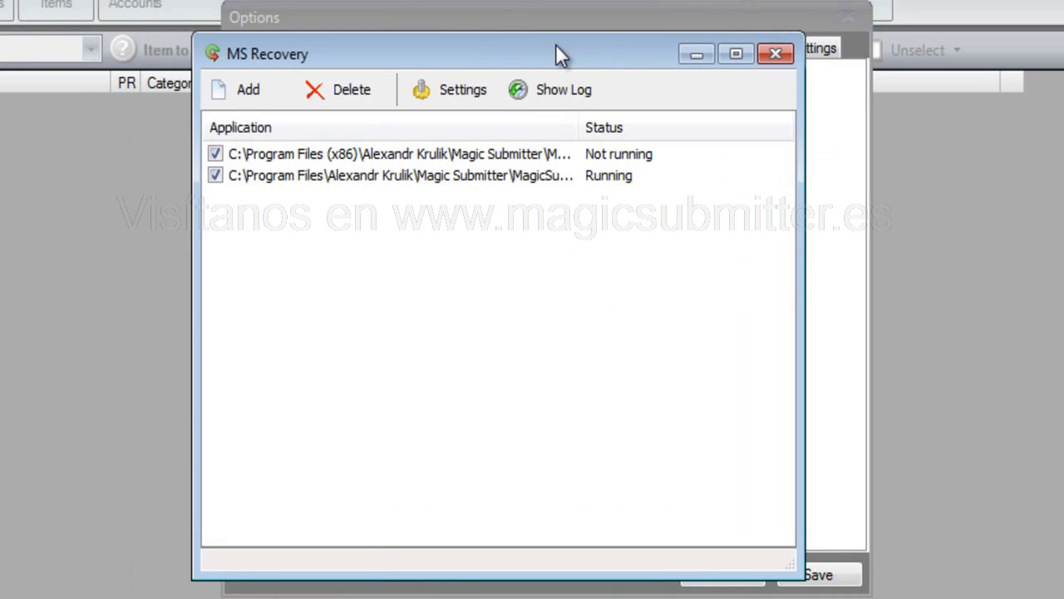
click(526, 158)
click(520, 177)
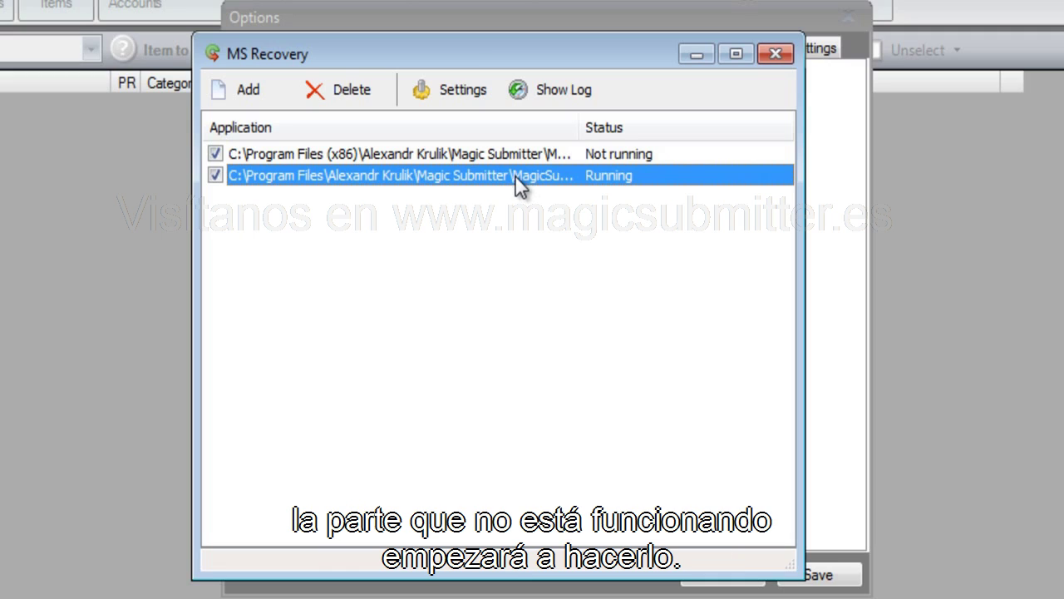
click(502, 151)
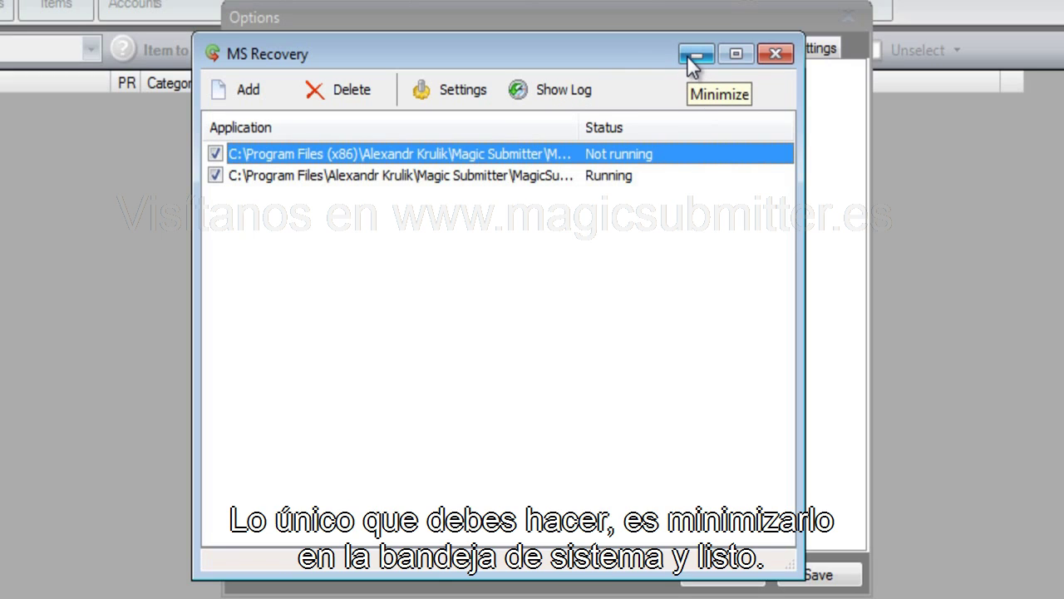
click(687, 55)
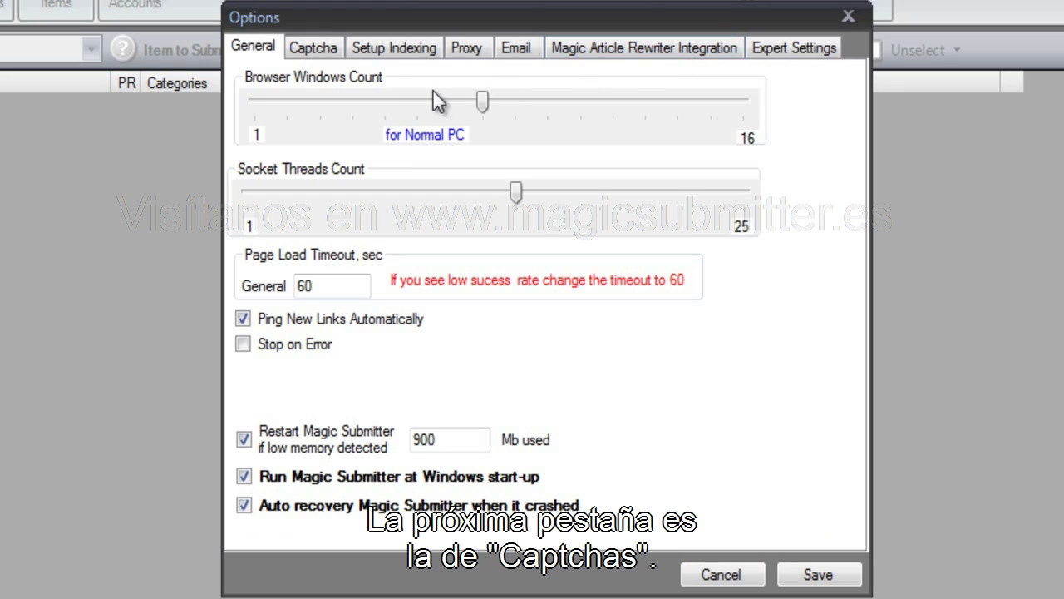
On the Captcha page, enter a sample key in the bypasscaptcha Key field.
click(324, 50)
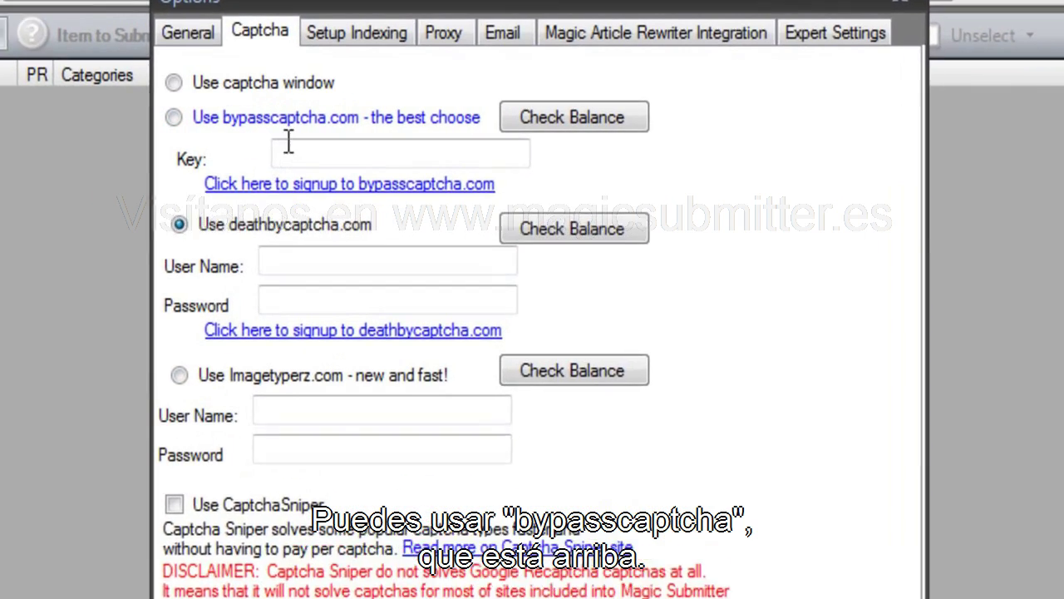
click(288, 151)
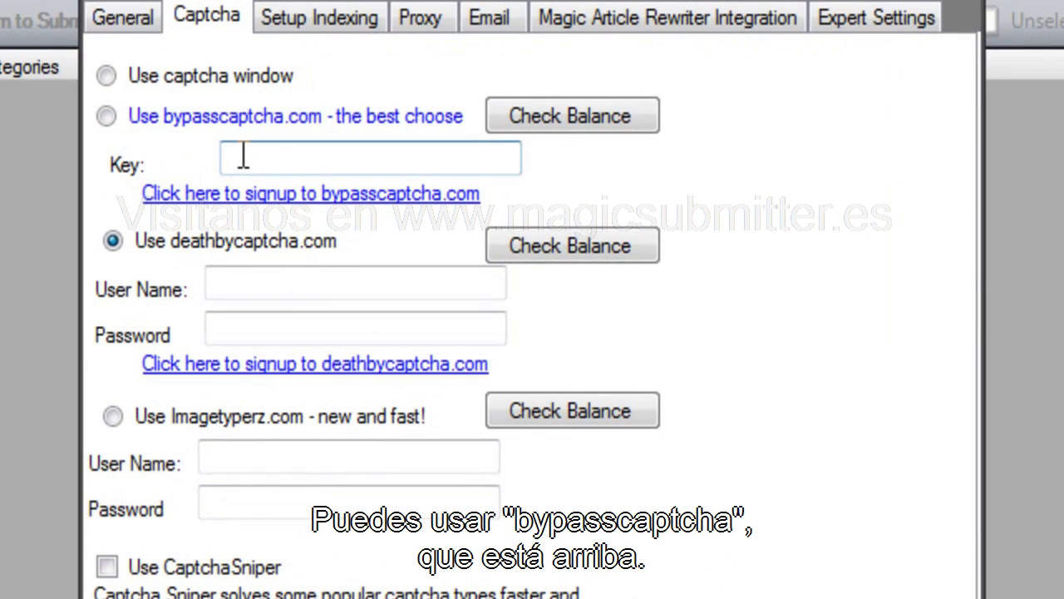
right_click(261, 279)
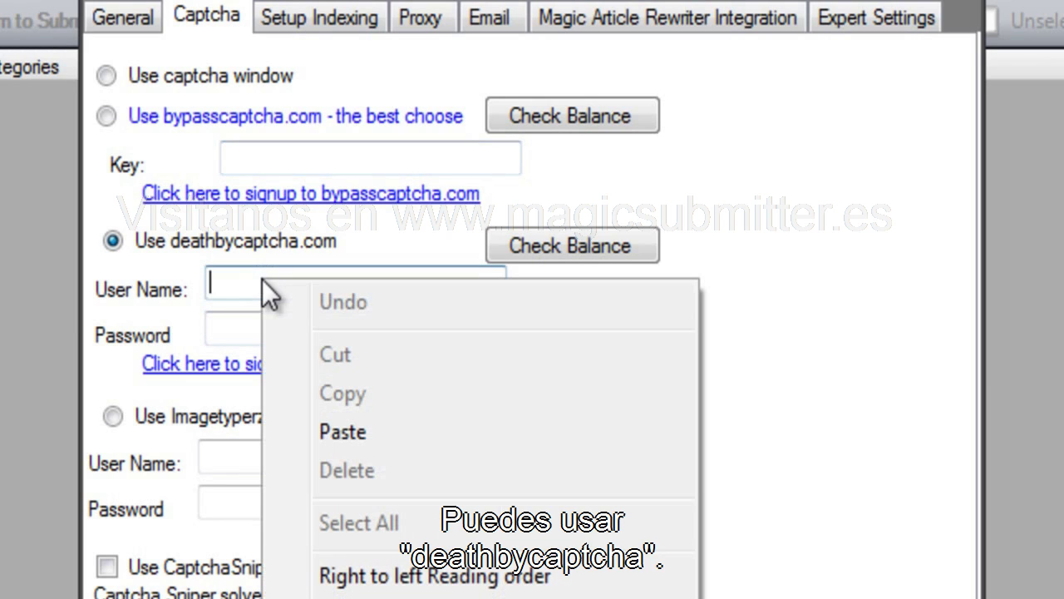
click(228, 458)
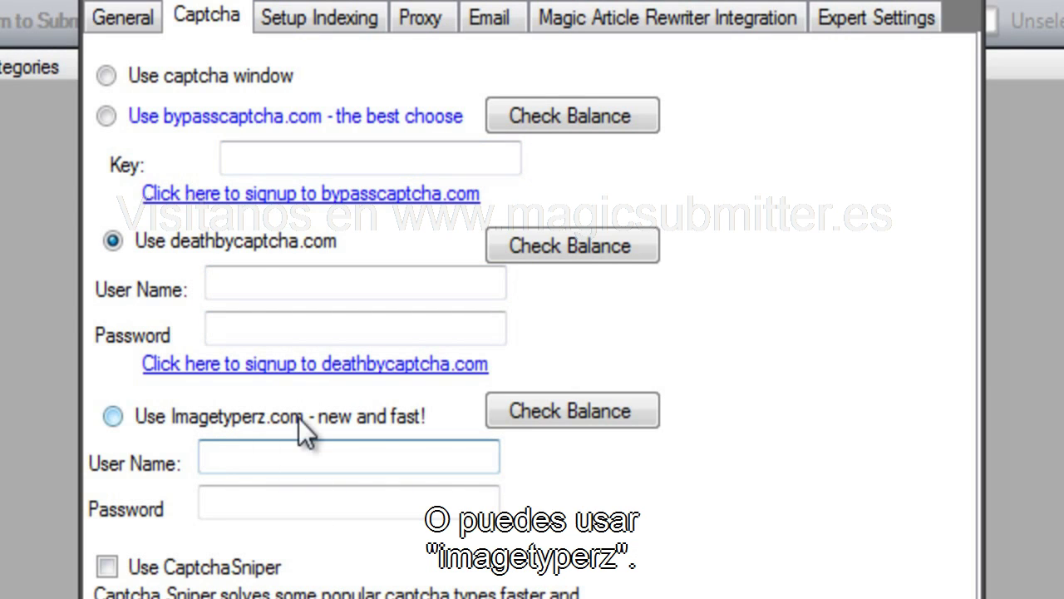
click(237, 160)
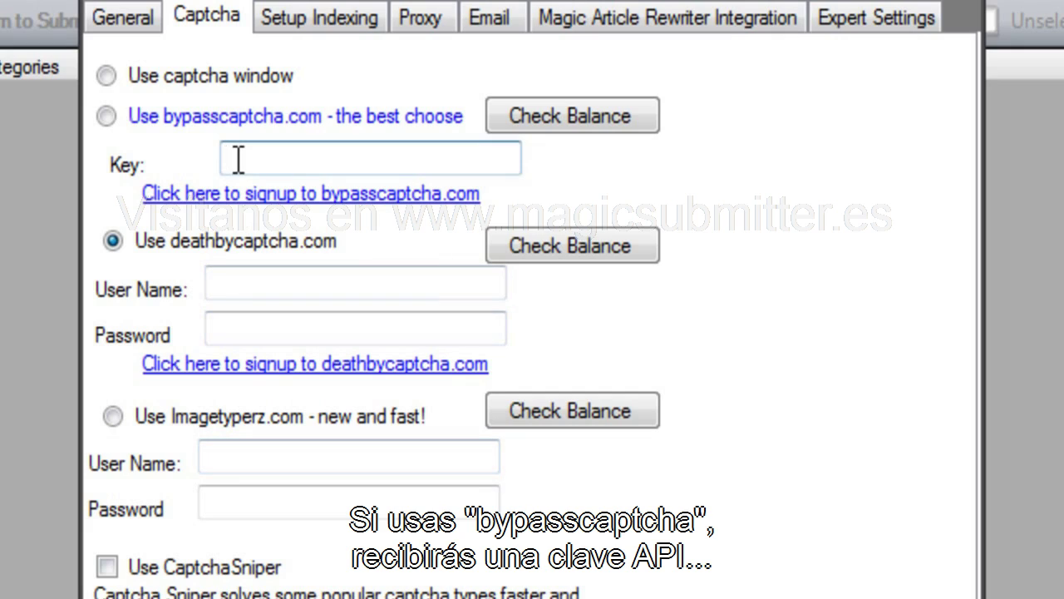
text(ihfgh fjghs djkgj sdkjfg kjsdkjgj sdfg)
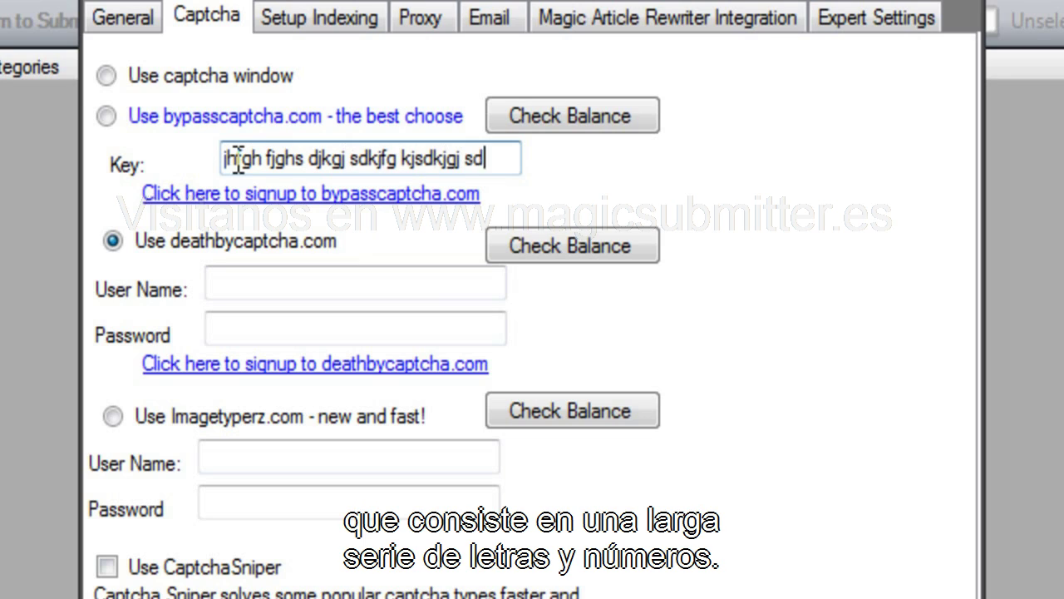
Choose bypasscaptcha as the service and delete the sample key from its Key field.
key(ctrl+a)
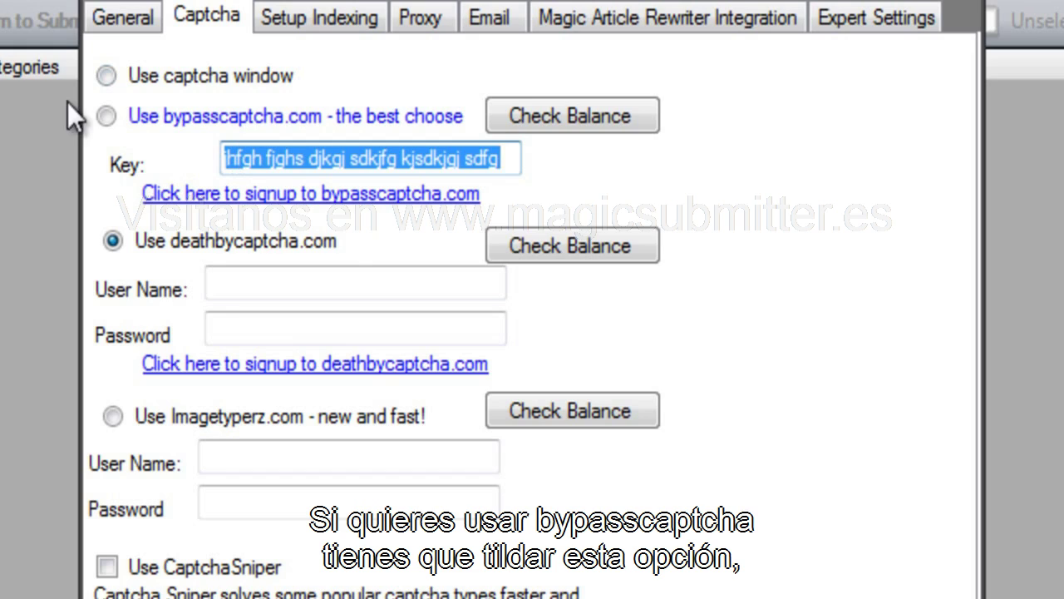
click(106, 116)
drag(226, 158, 526, 177)
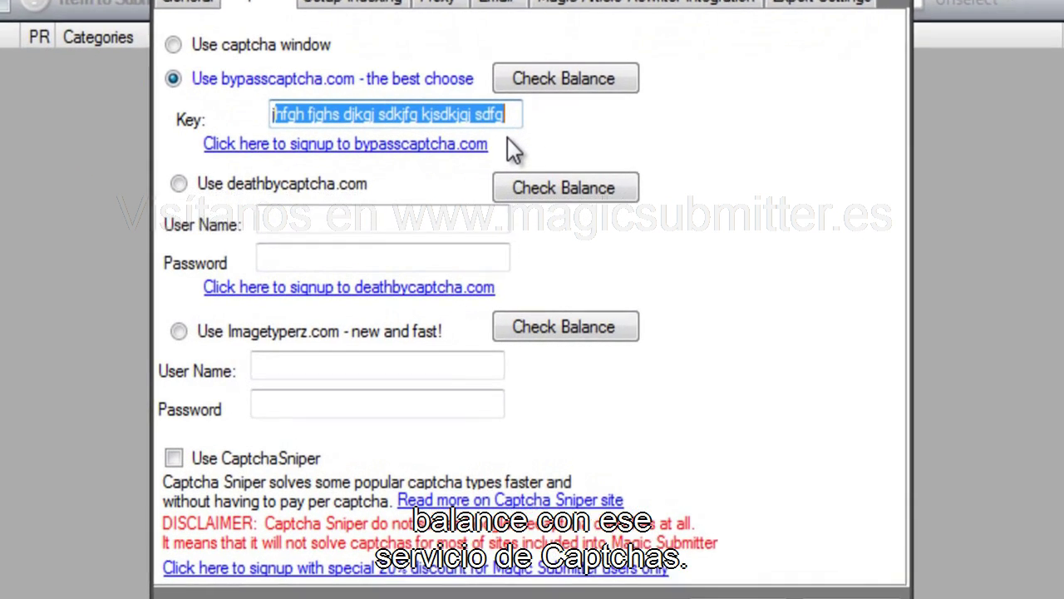
key(BackSpace)
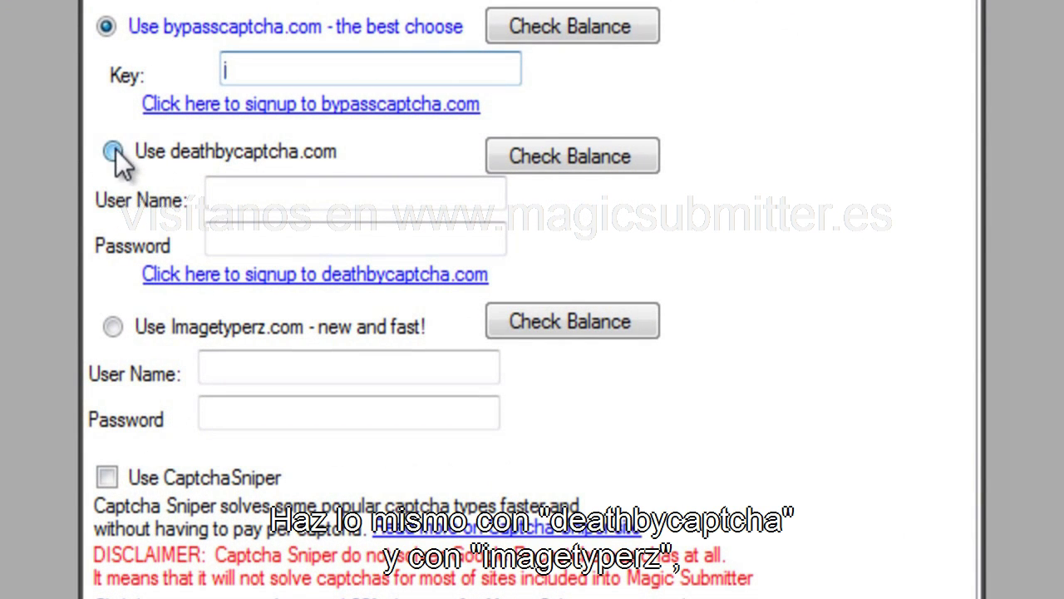
Switch the captcha service selection to Use Imagetyperz.com.
click(112, 150)
click(112, 327)
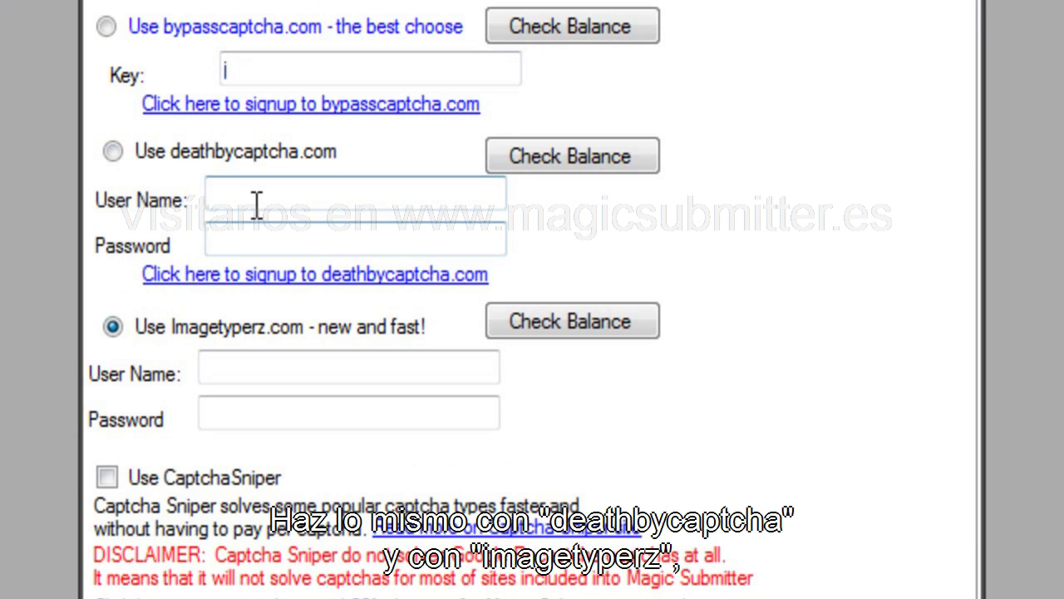
click(259, 198)
click(265, 66)
click(247, 197)
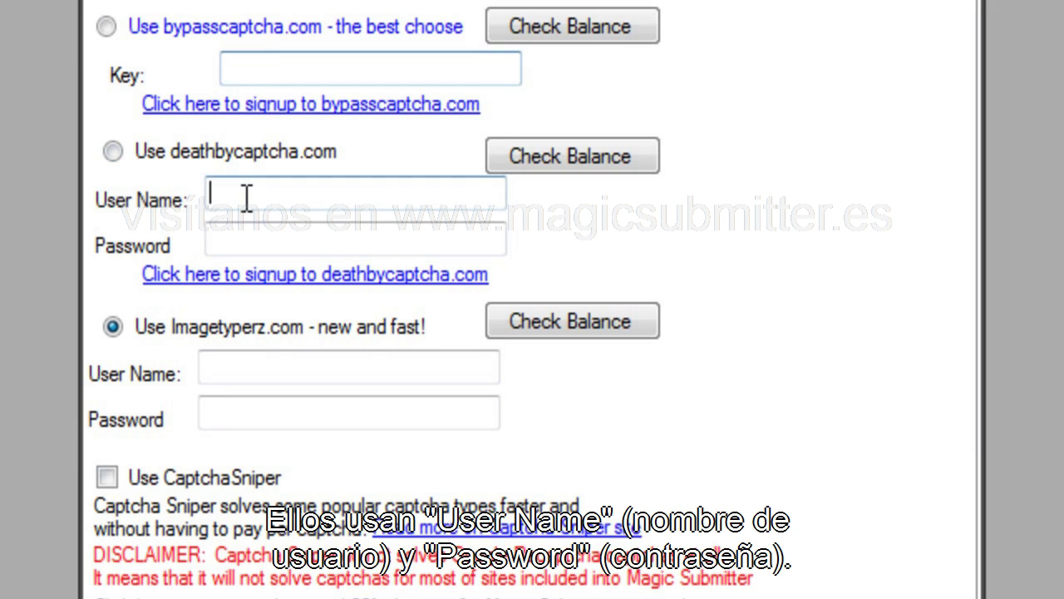
Enter the Imagetyperz account user name and start typing its password.
click(245, 359)
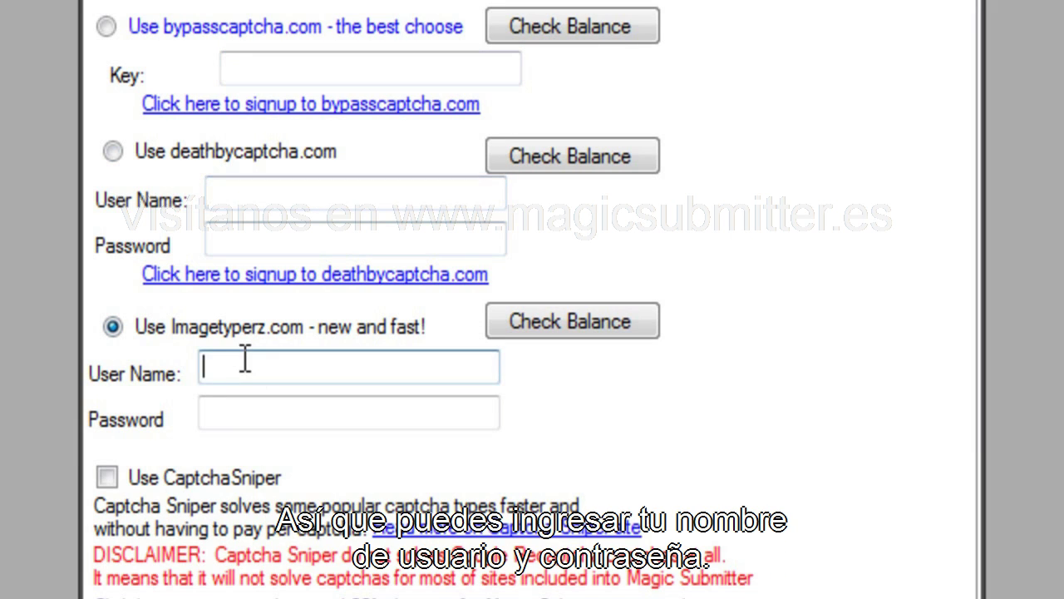
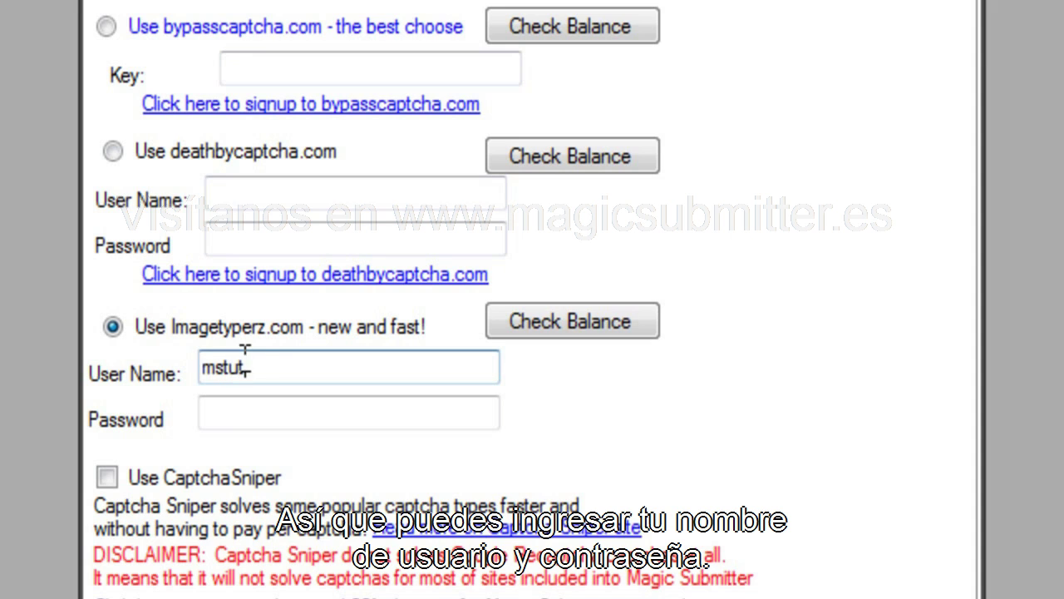
key(Tab)
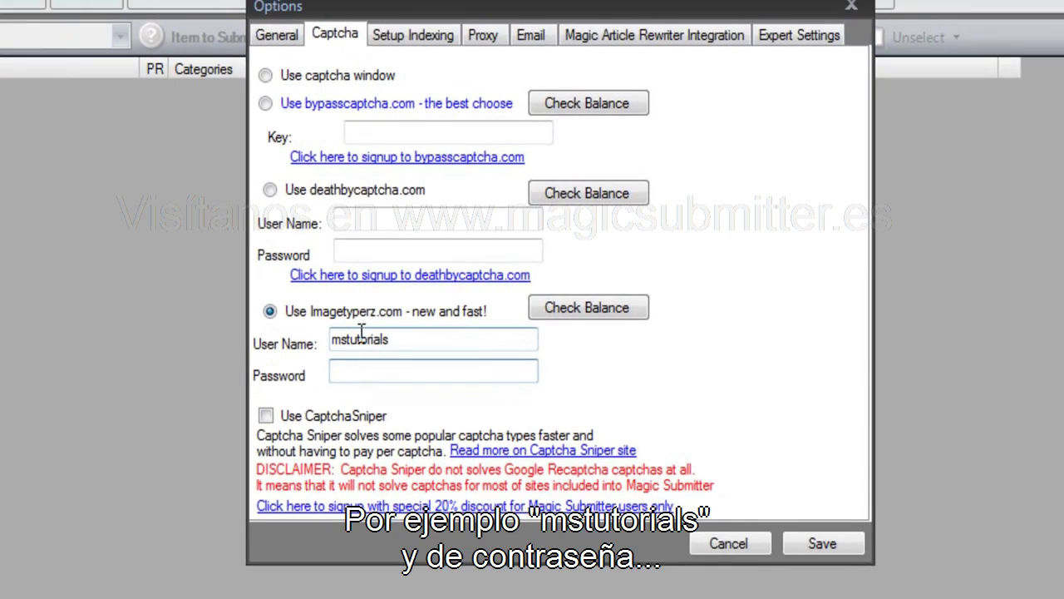
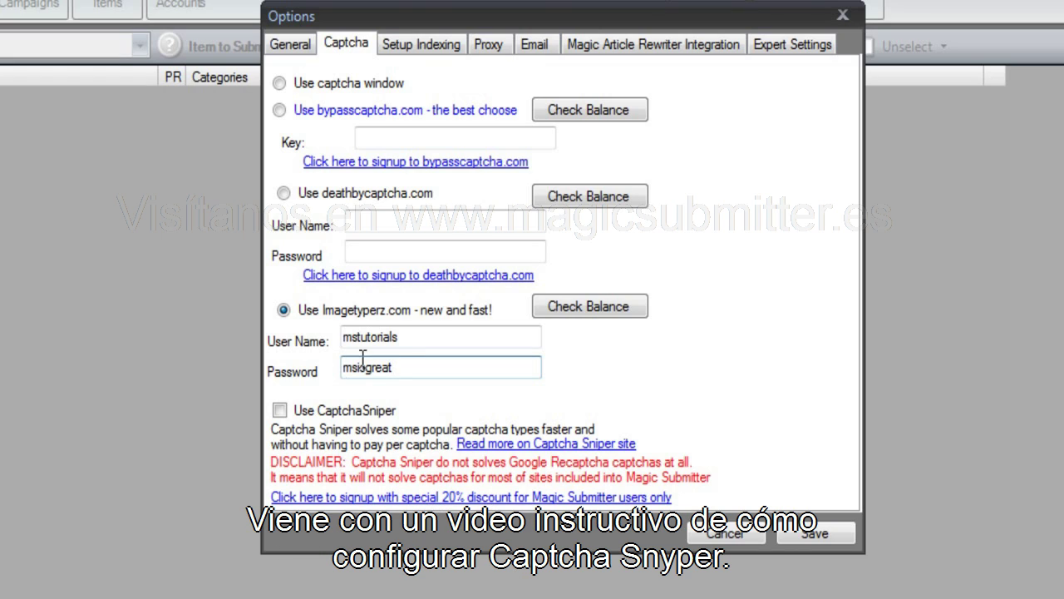
click(278, 409)
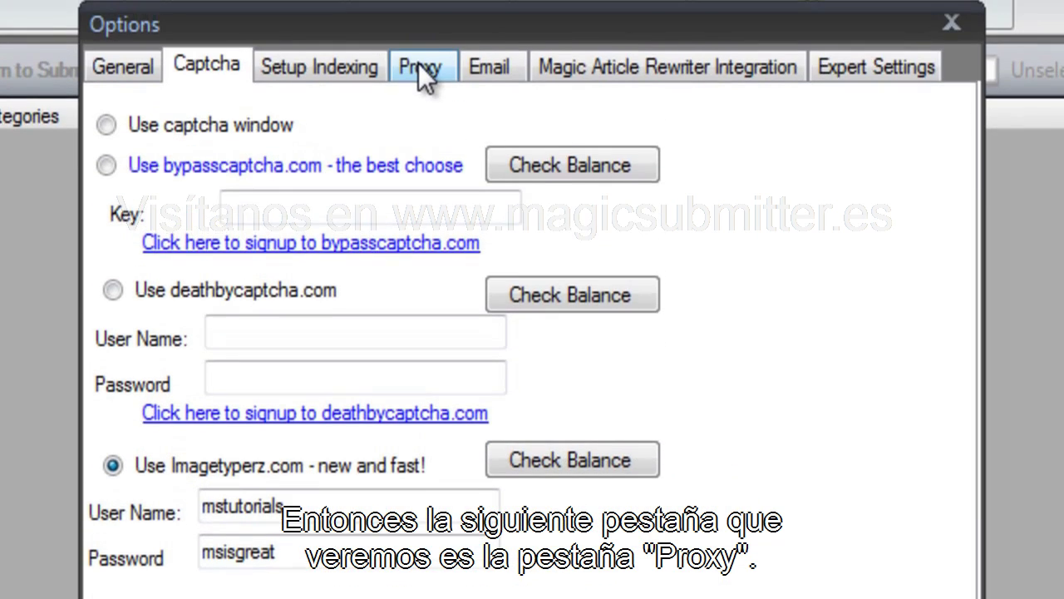
Switch the Options dialog to the Proxy tab.
click(422, 70)
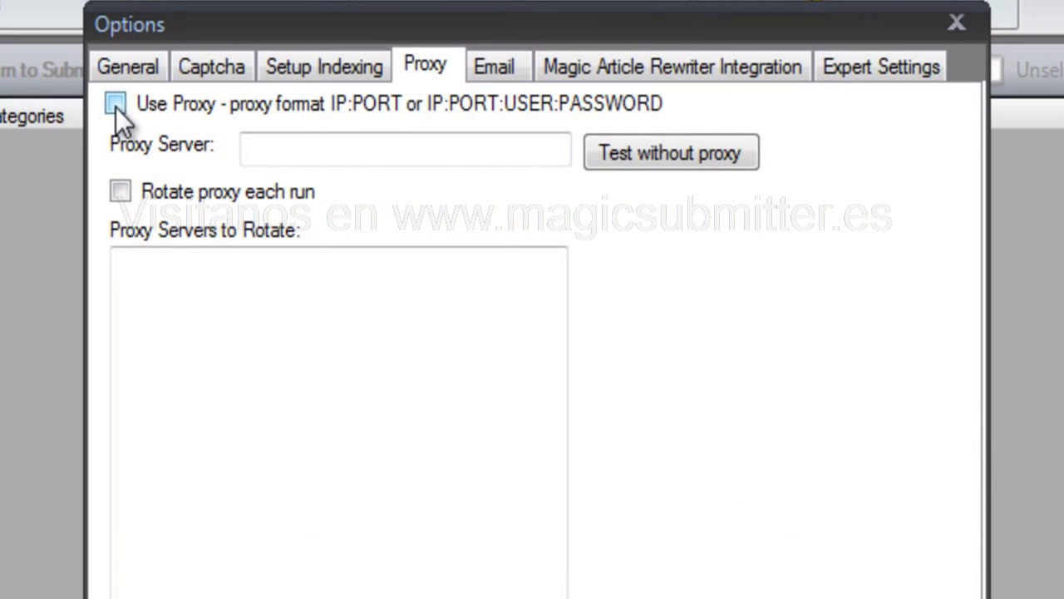
Check Use Proxy and Rotate proxy each run, then focus the Proxy Servers to Rotate box.
click(336, 153)
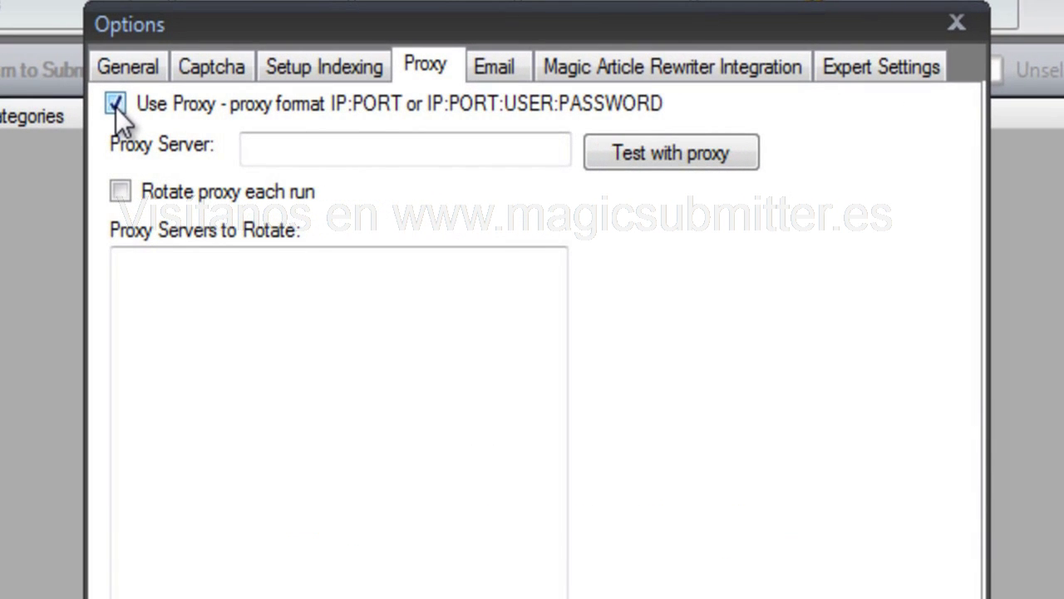
click(117, 196)
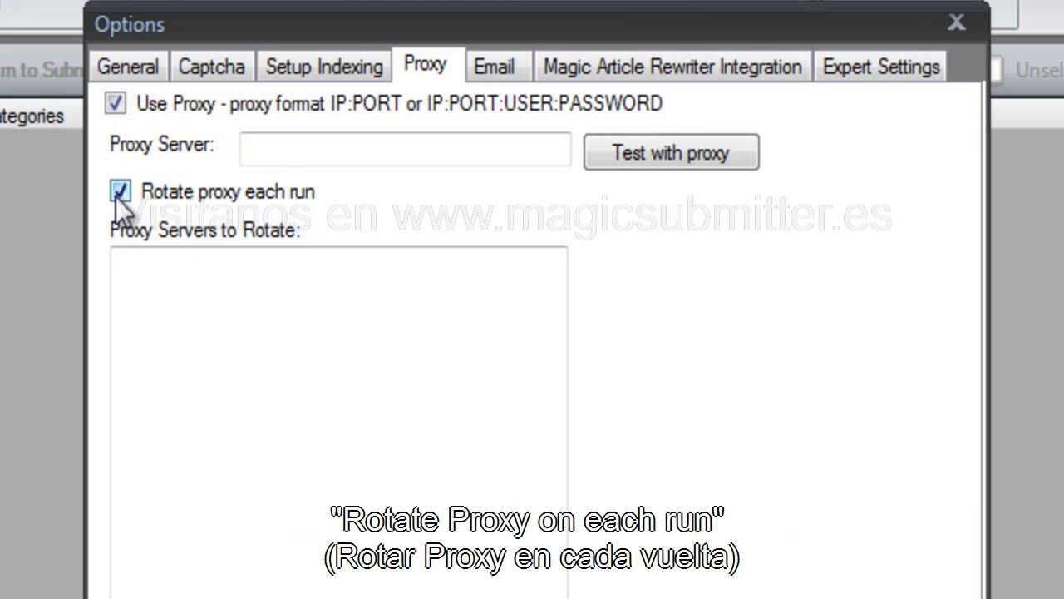
click(185, 314)
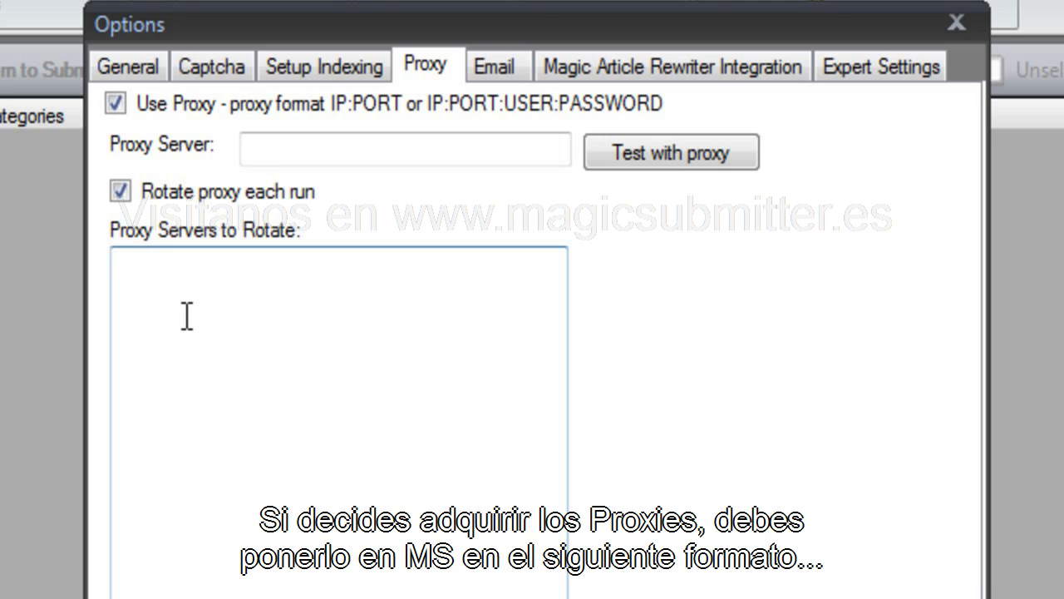
Type the first proxy as 217.46.218.101:80 followed by the proxy user name.
text(217.)
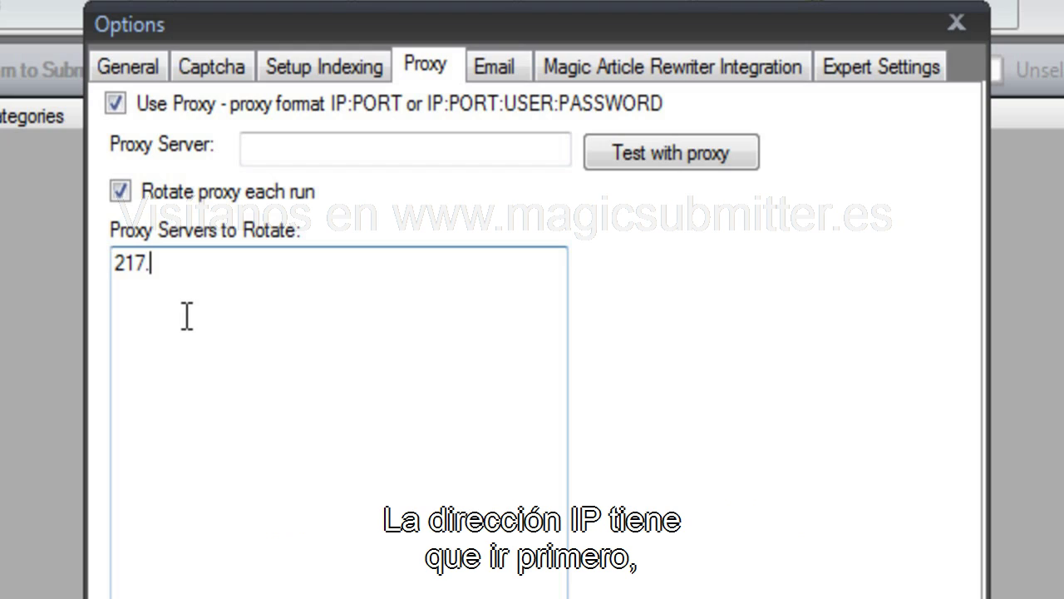
text(46.218.)
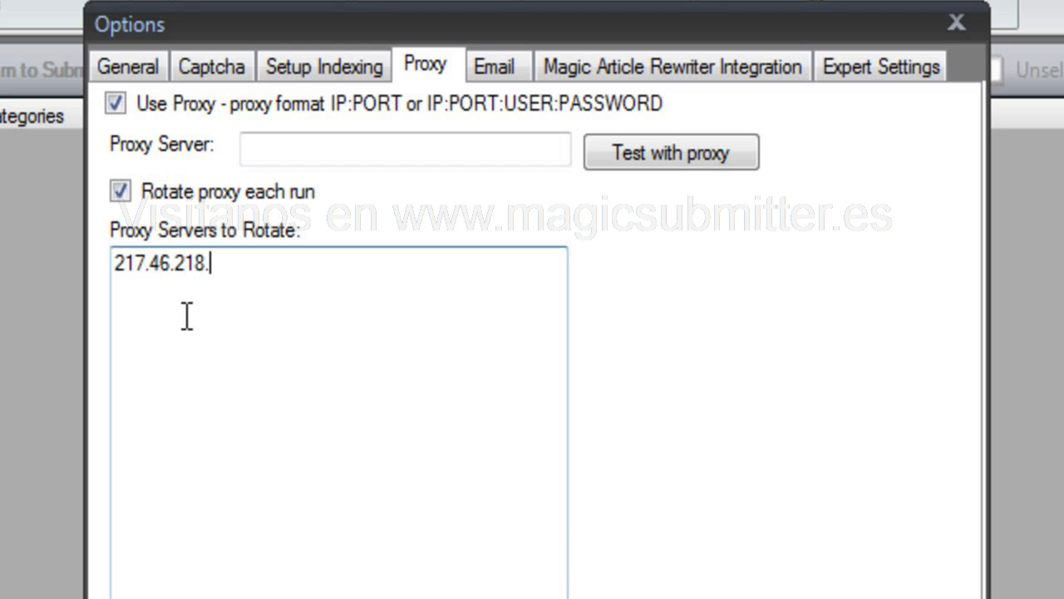
text(101:80)
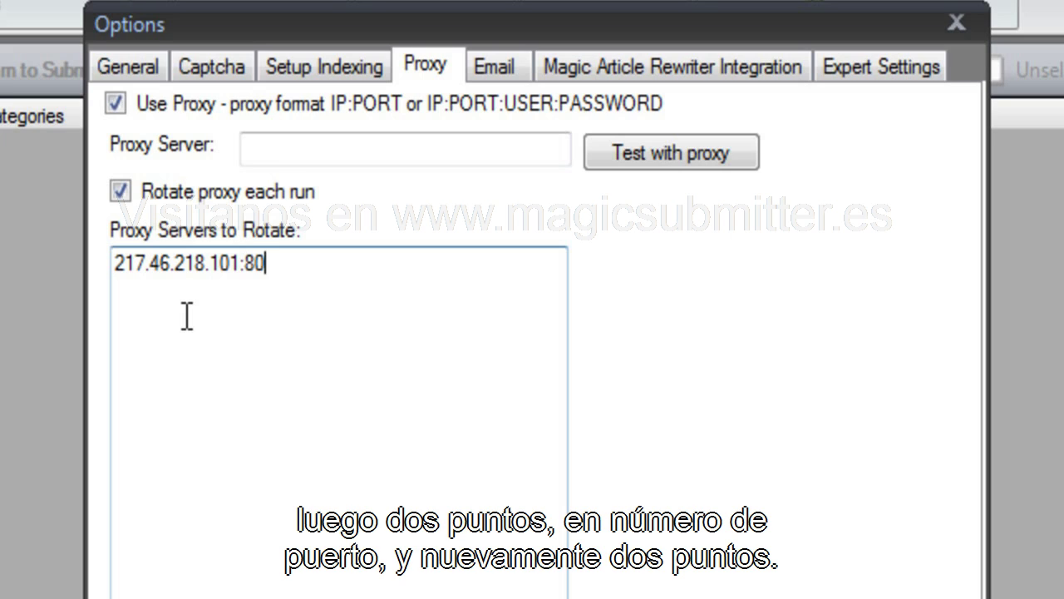
text(:)
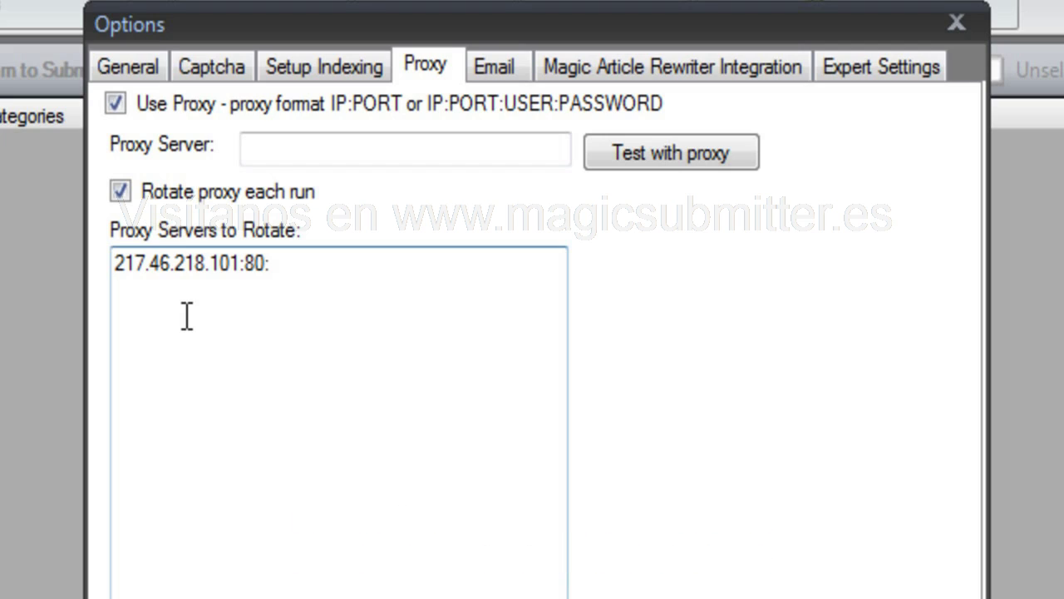
text(mstu)
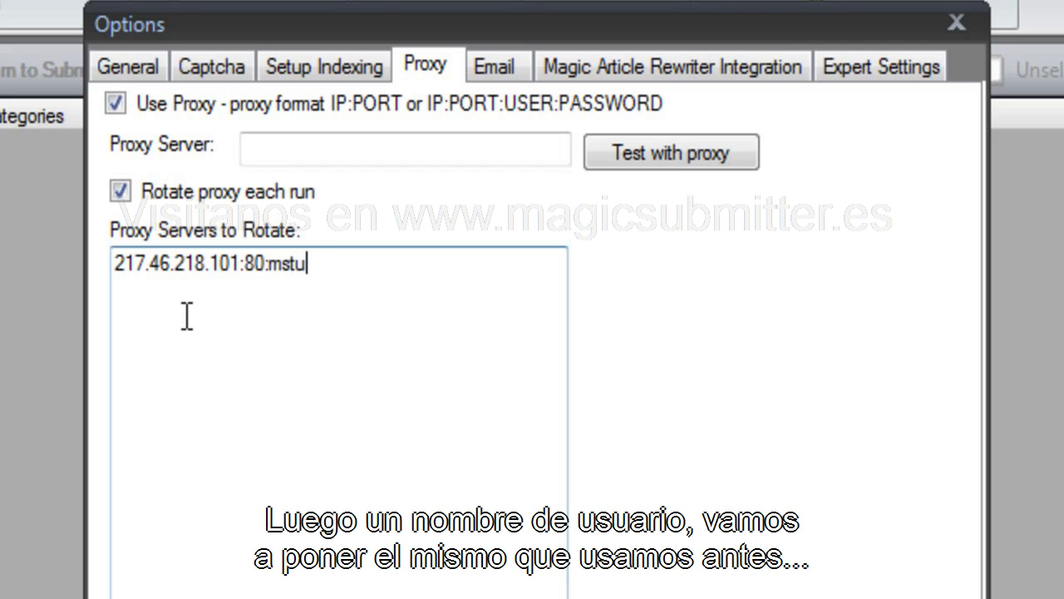
text(torial:)
Correct the proxy user name and append the proxy password to the 217.46.218.101:80 entry.
key(BackSpace)
text(s:)
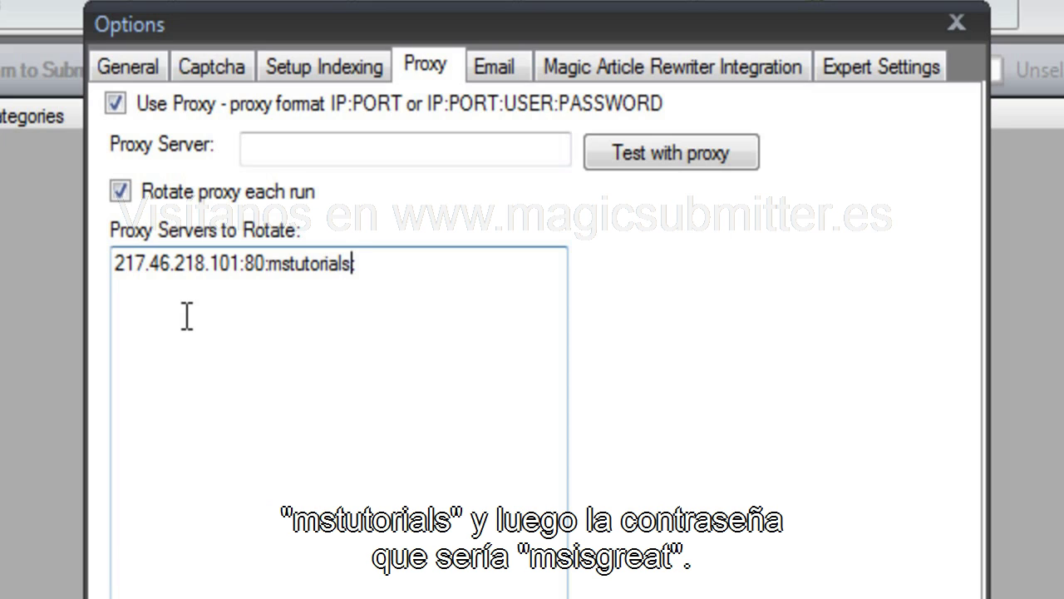
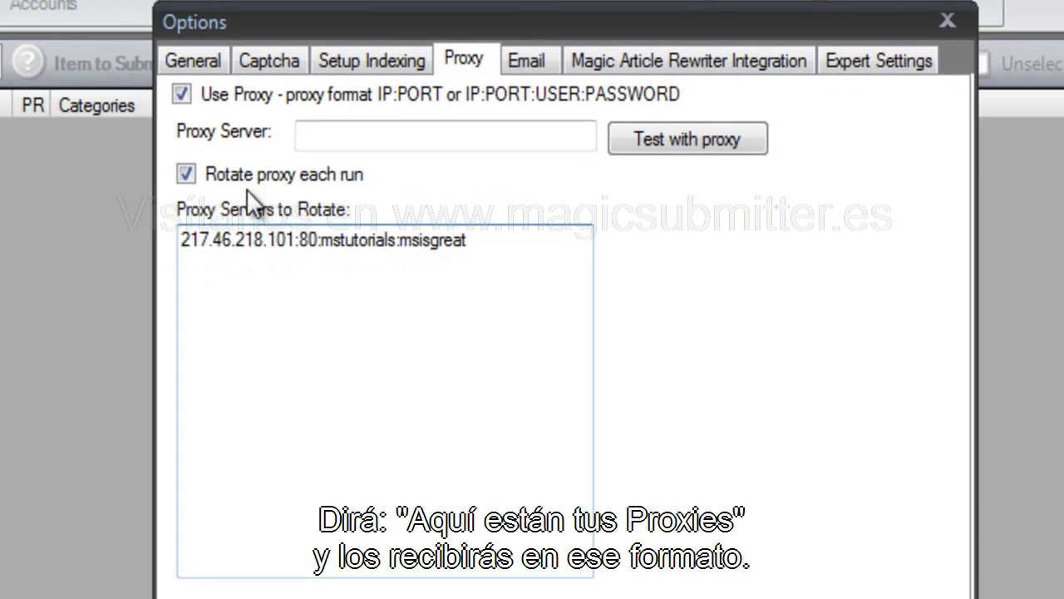
drag(522, 249, 15, 165)
key(ctrl+c)
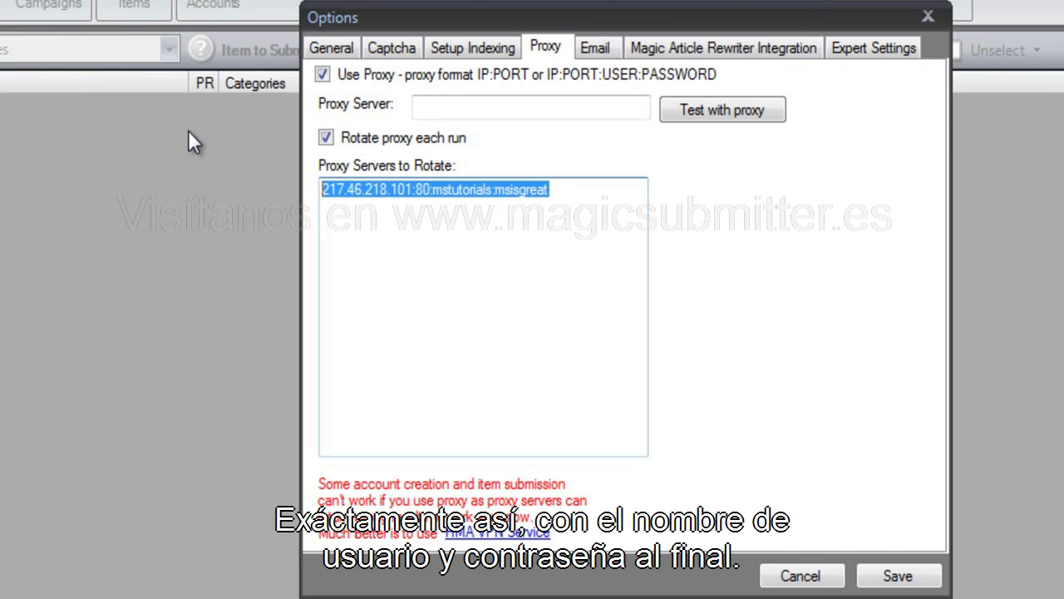
key(Right)
key(Right)
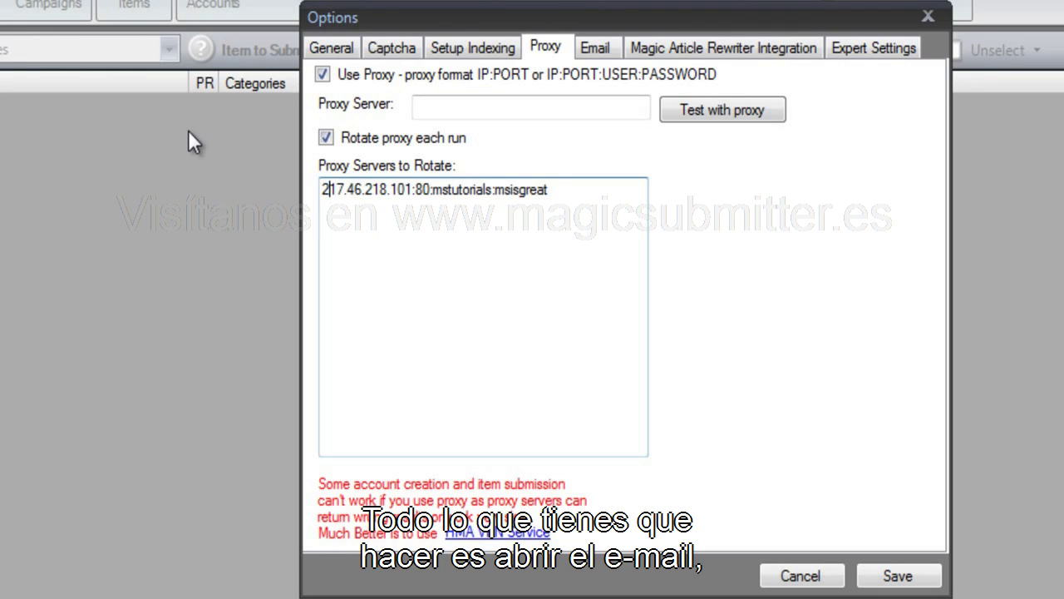
key(Right)
key(Right)
key(Right)
key(Right)
key(Right)
key(Right)
key(Right)
key(Right)
key(Right)
key(Right)
key(Right)
key(Right)
key(Right)
key(Right)
key(Right)
key(Right)
key(Right)
key(Right)
key(Right)
key(Right)
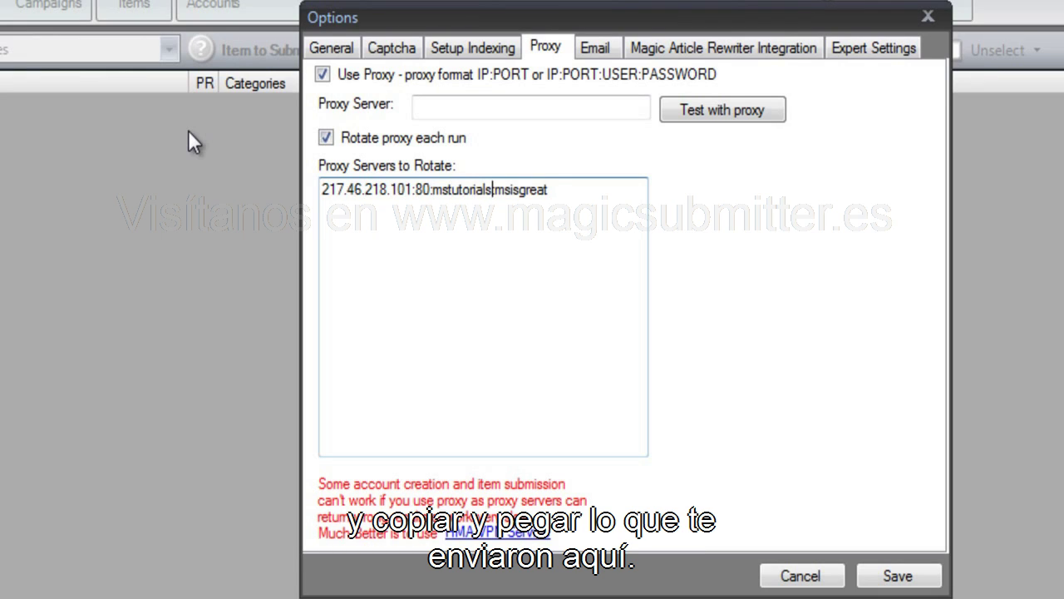
key(Return)
key(ctrl+v)
key(Return)
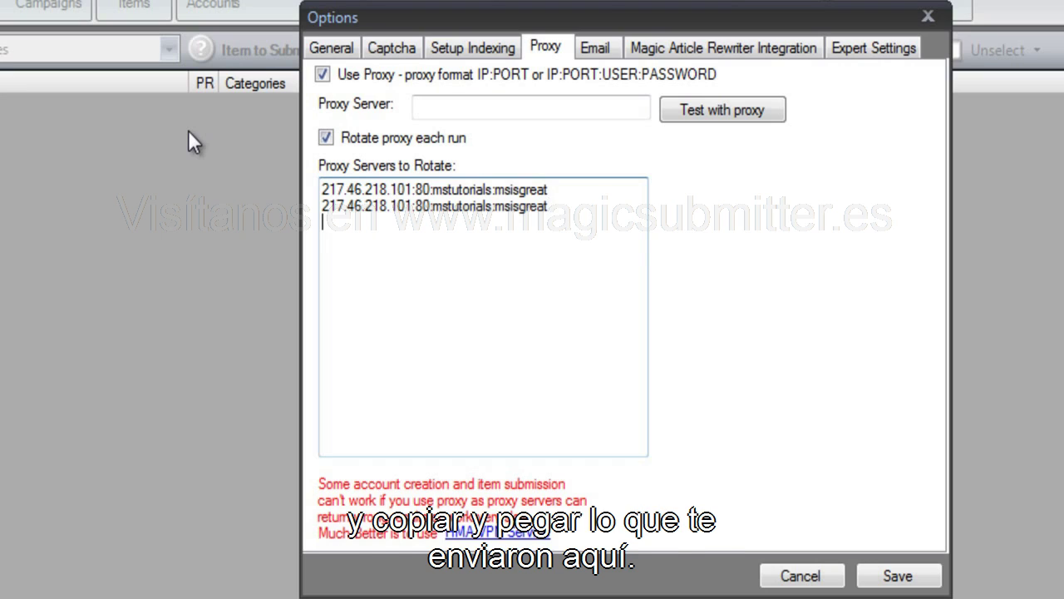
key(ctrl+v)
key(Return)
key(ctrl+v)
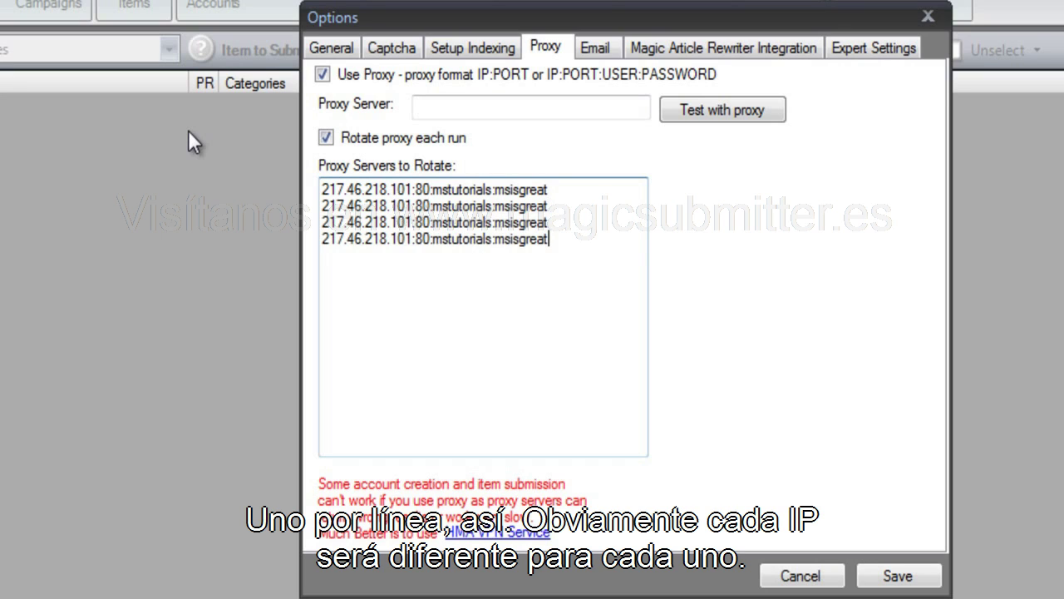
key(Return)
key(ctrl+v)
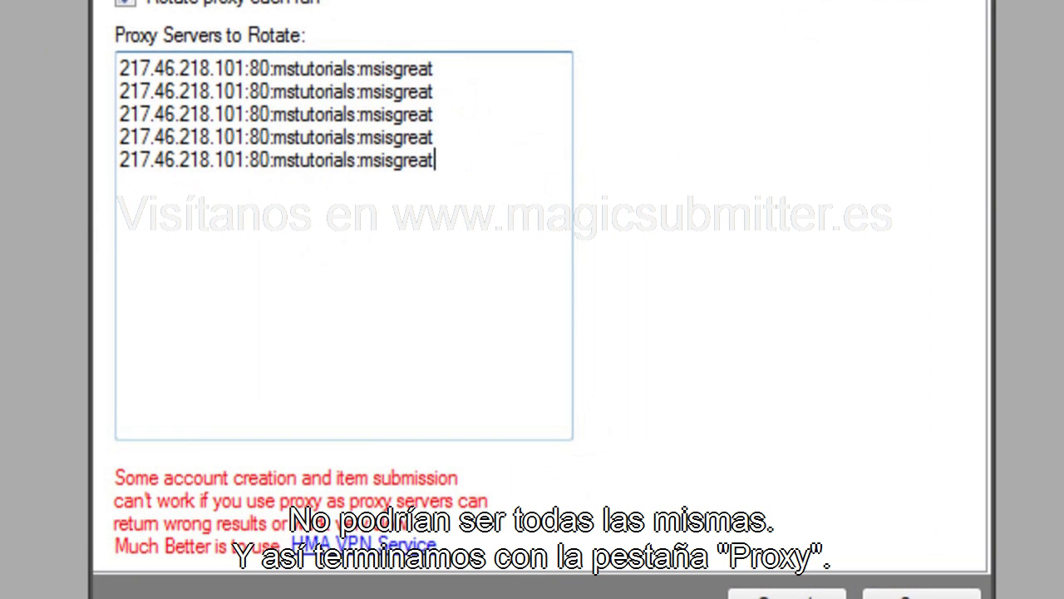
key(Return)
key(ctrl+v)
key(Return)
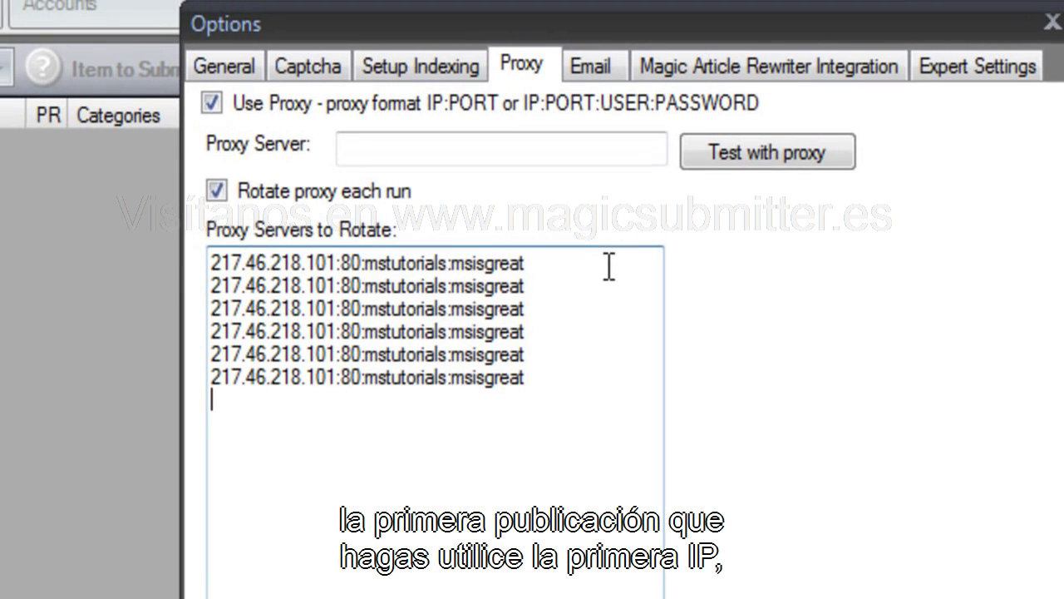
drag(515, 72, 81, 39)
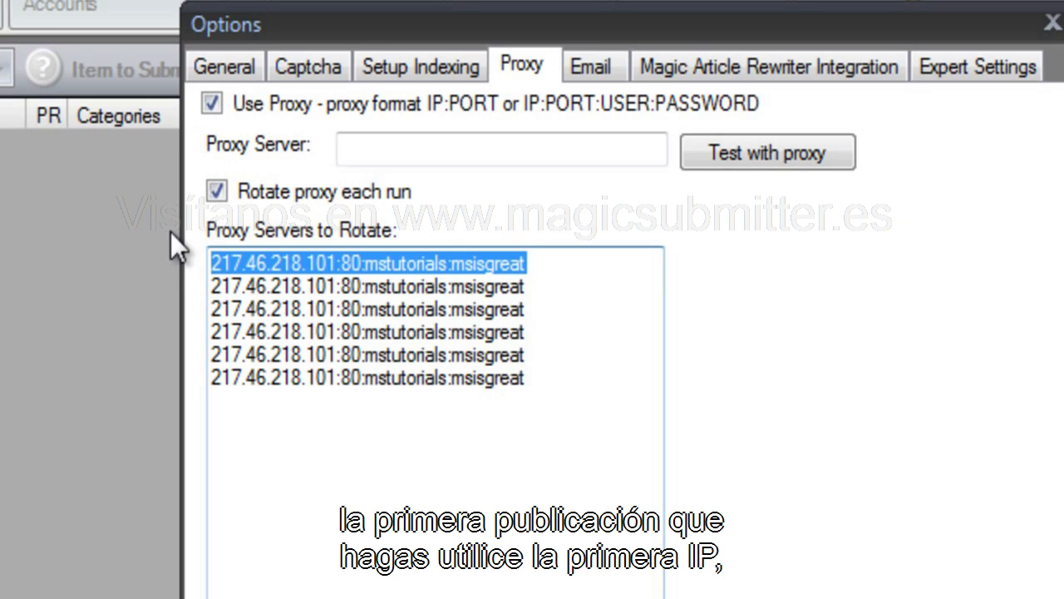
drag(581, 295, 430, 301)
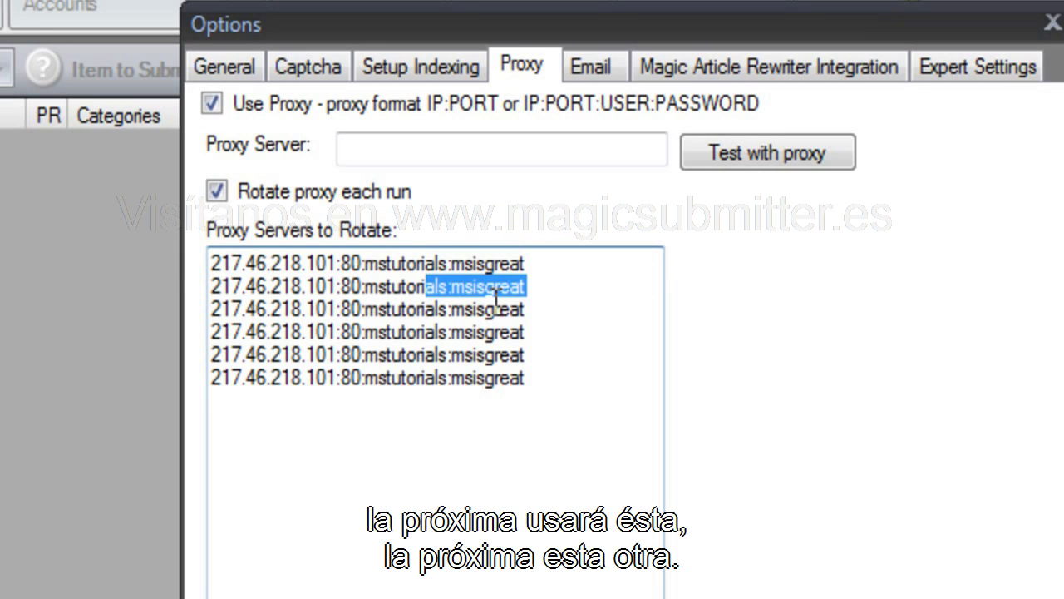
drag(522, 309, 107, 274)
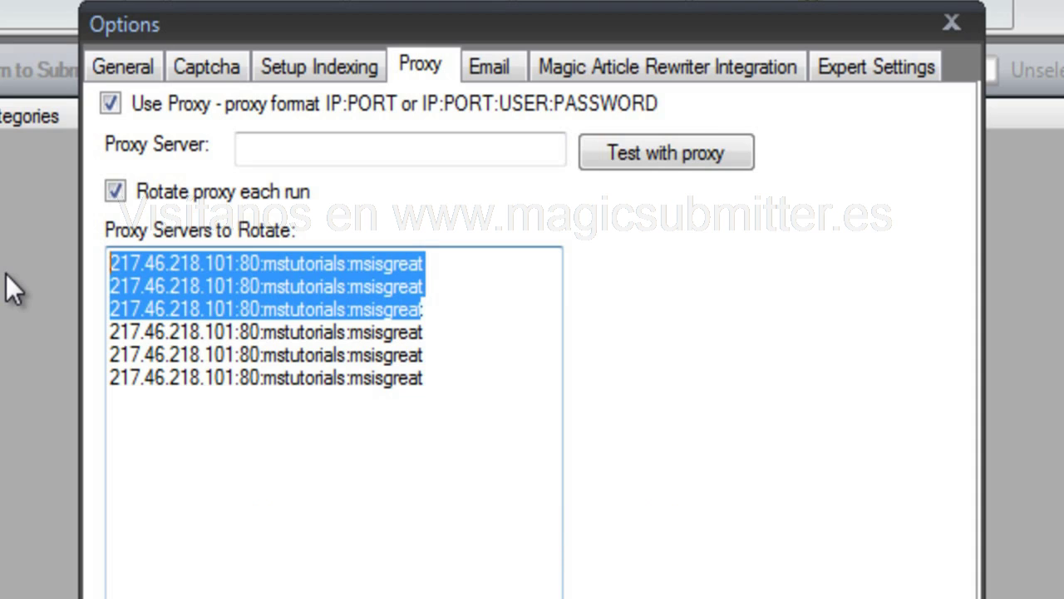
Review the Email tab, then the Magic Article Rewriter Integration tab, then the Expert Settings tab.
click(477, 65)
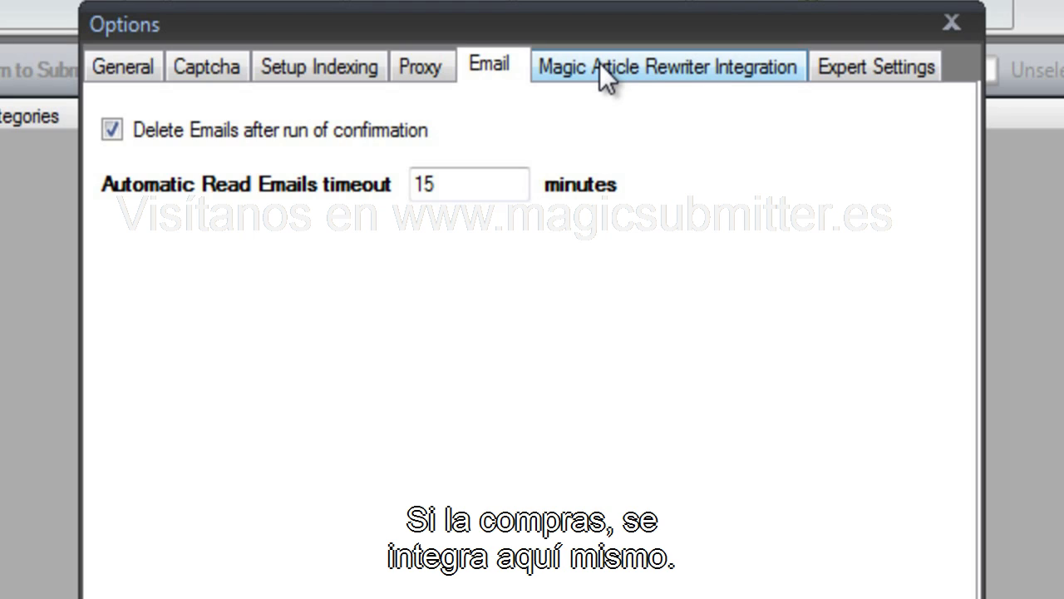
click(605, 73)
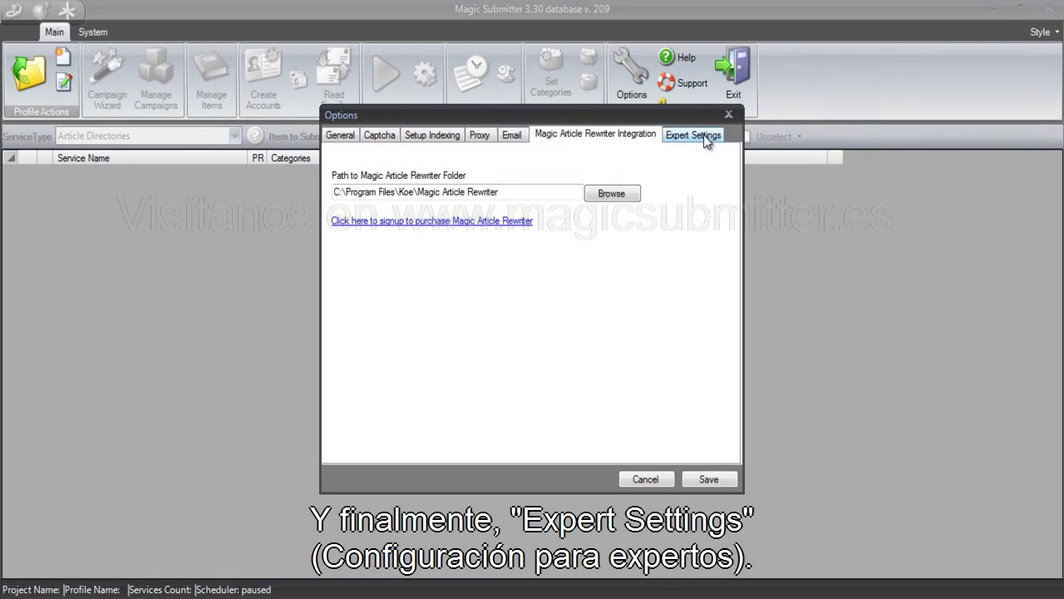
click(705, 134)
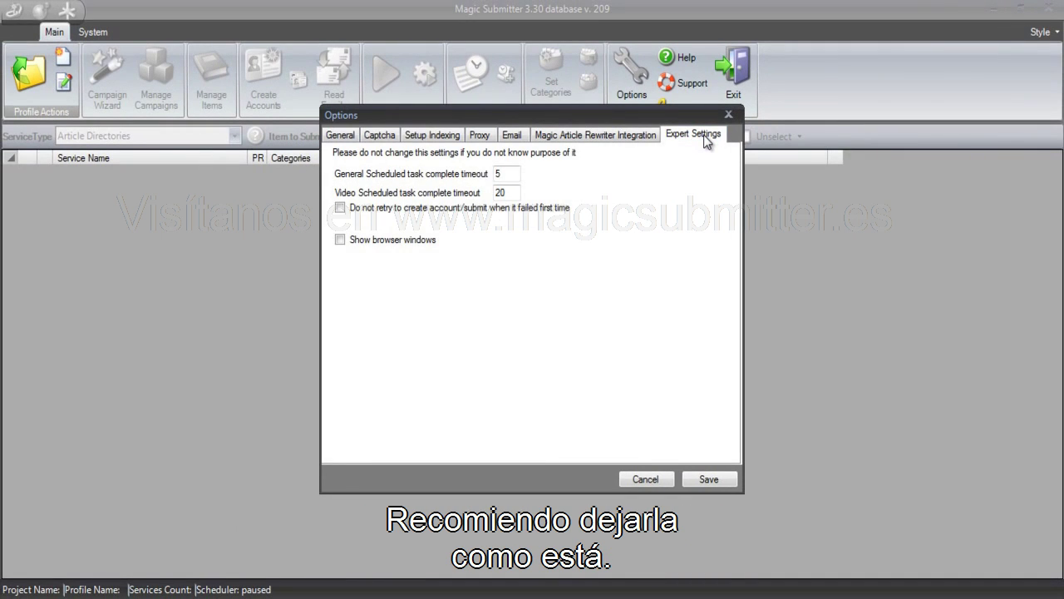